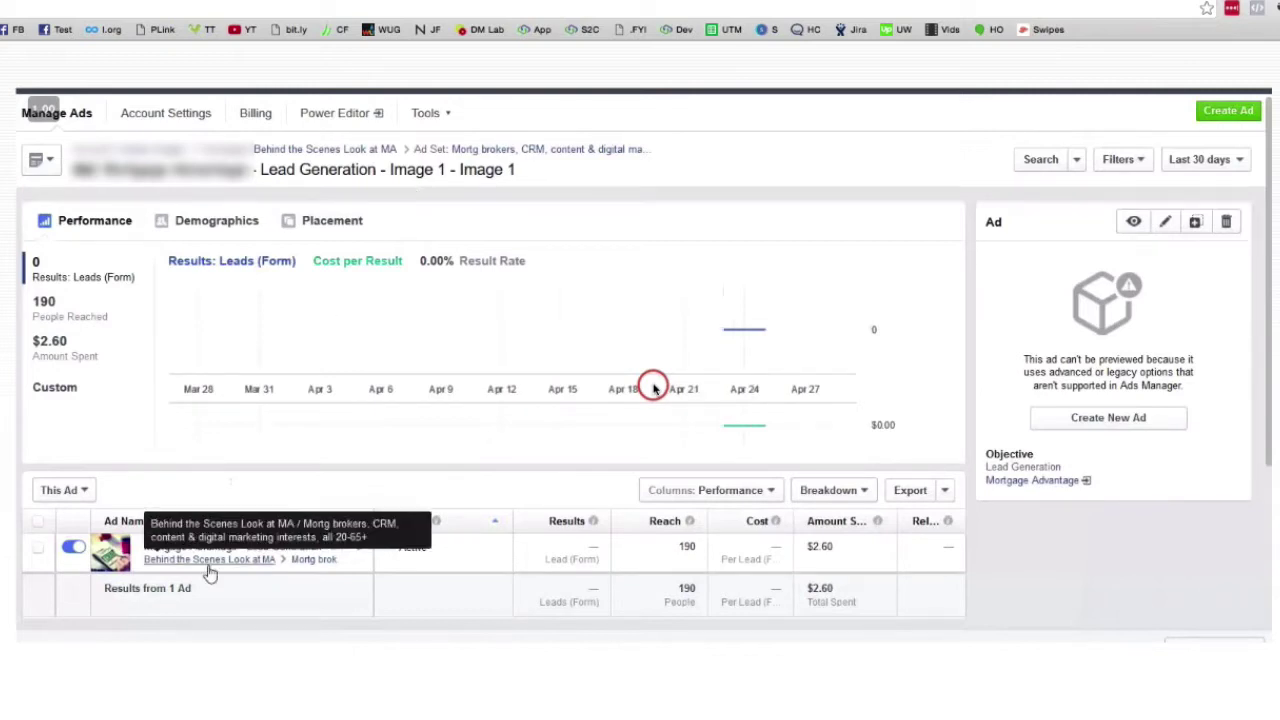
# Step: Preview the Mortgage Advantage lead ad and scroll down through the preview
pyautogui.click(1133, 222)
pyautogui.scroll(-3, 785, 509)
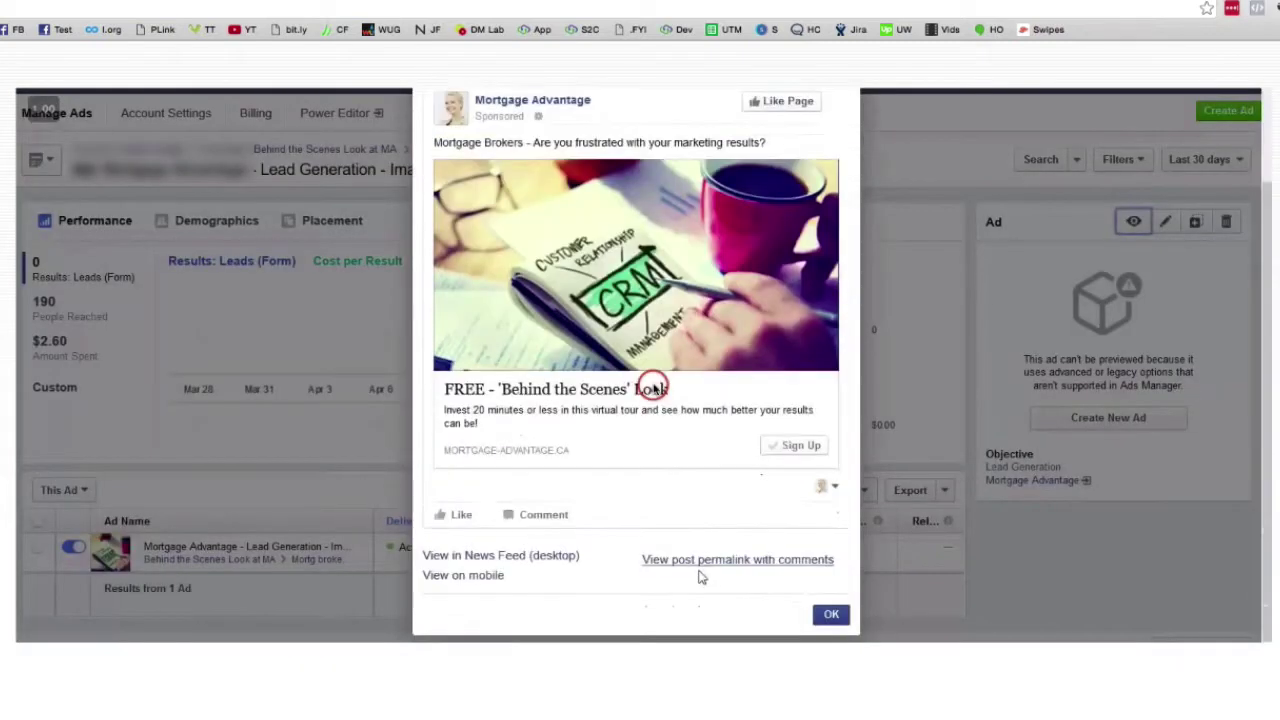
# Step: Open the ad's post permalink with comments
pyautogui.click(766, 556)
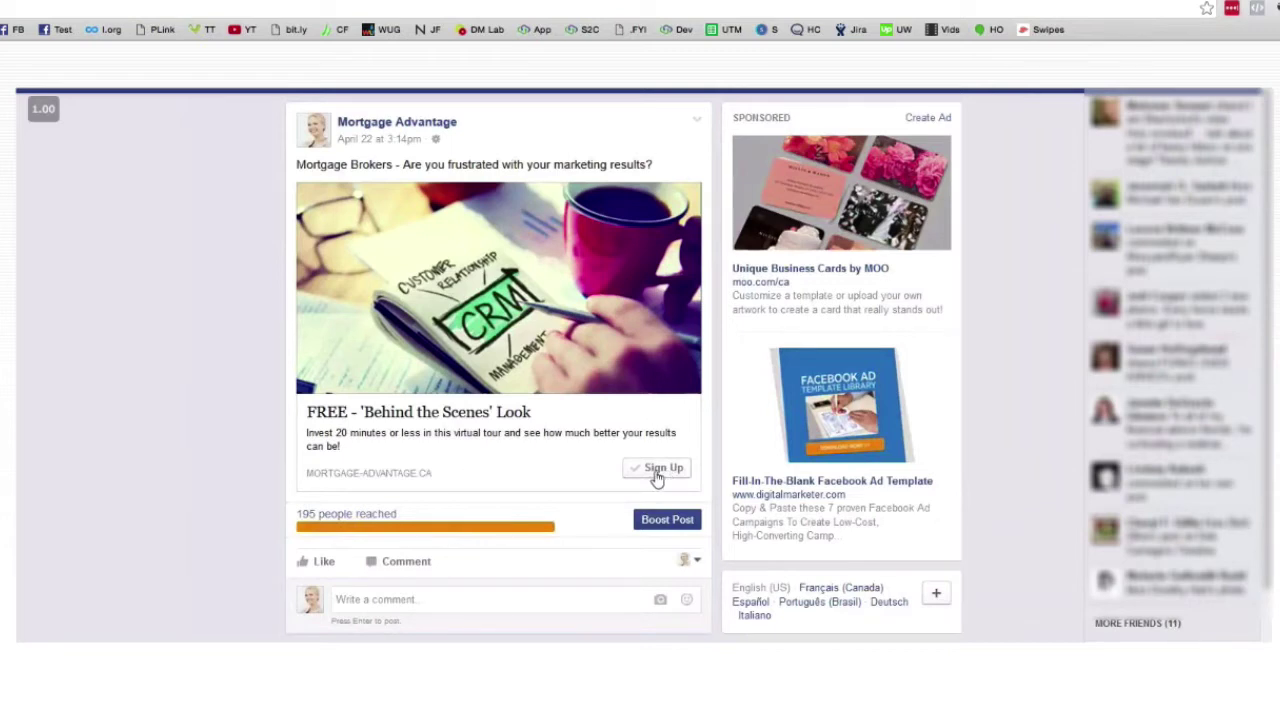
# Step: Follow the Sign Up button on the sponsored Mortgage Advantage post
pyautogui.click(660, 470)
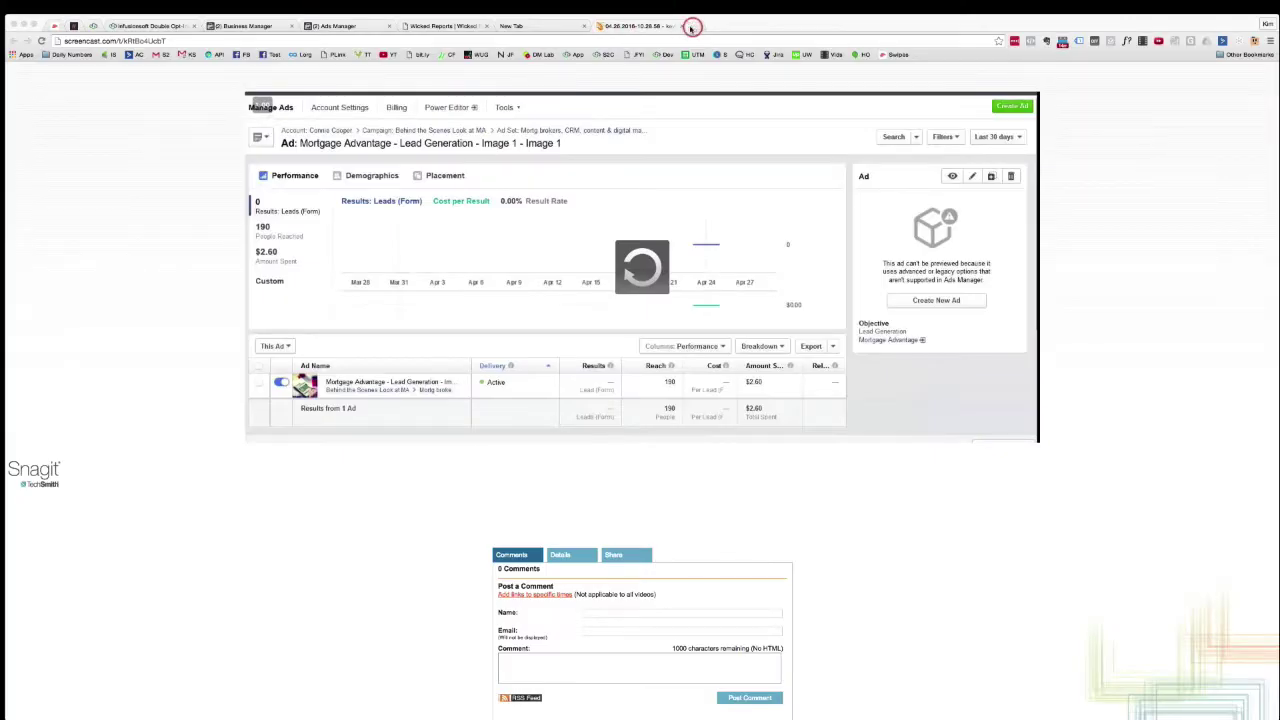
# Step: Close the extra blank New Tab so the Wicked Reports homepage shows
pyautogui.click(684, 25)
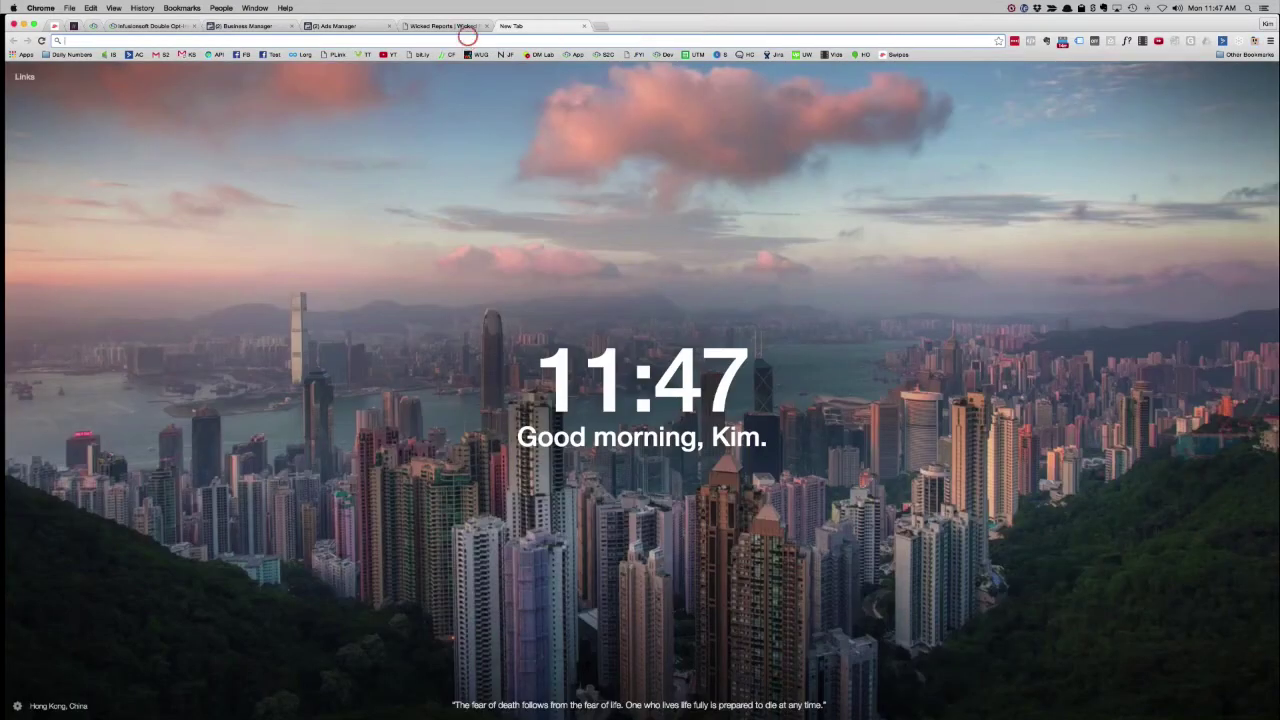
pyautogui.click(347, 28)
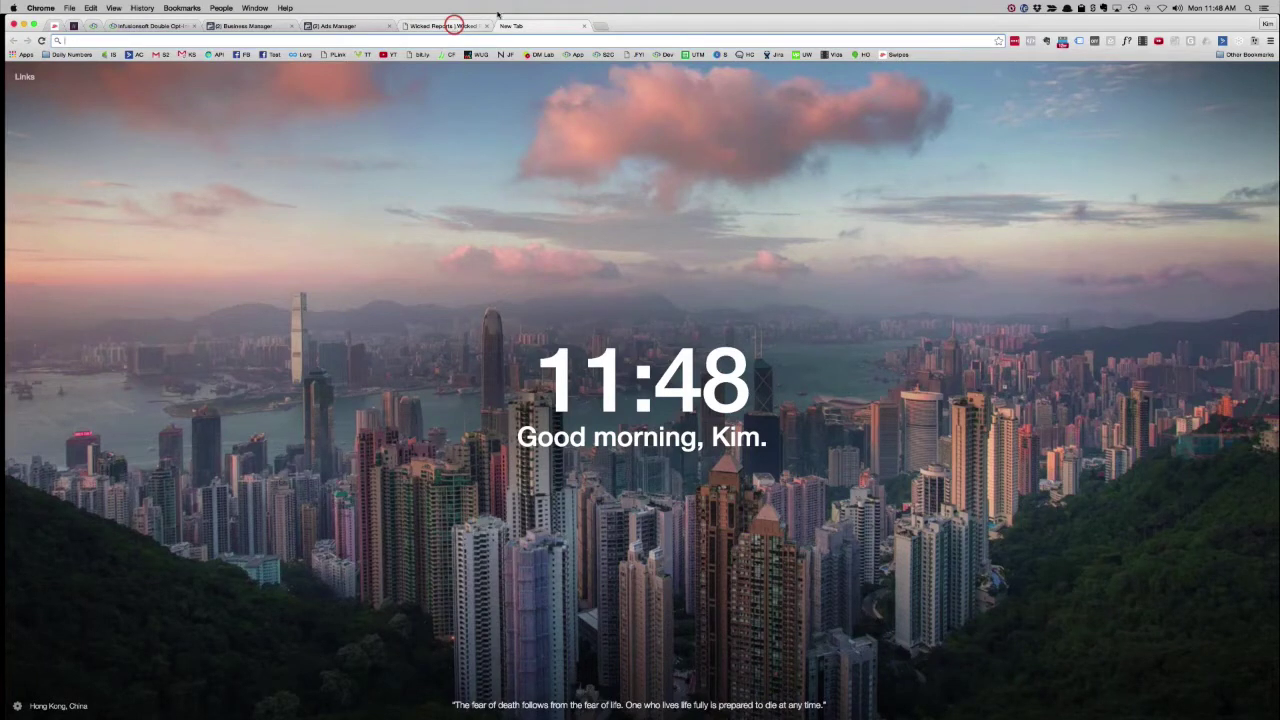
pyautogui.click(584, 26)
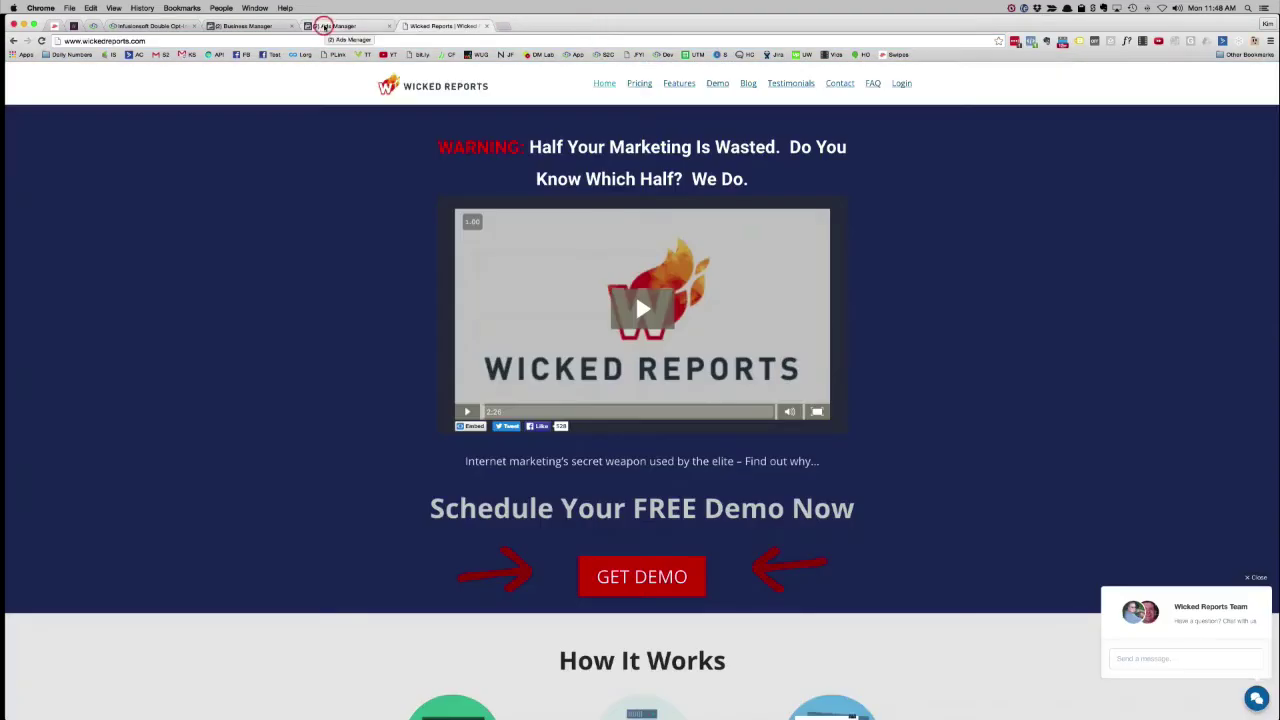
# Step: Scroll through the 45-campaign Ads Manager list, then start a new blank tab
pyautogui.click(320, 25)
pyautogui.scroll(-15, 330, 357)
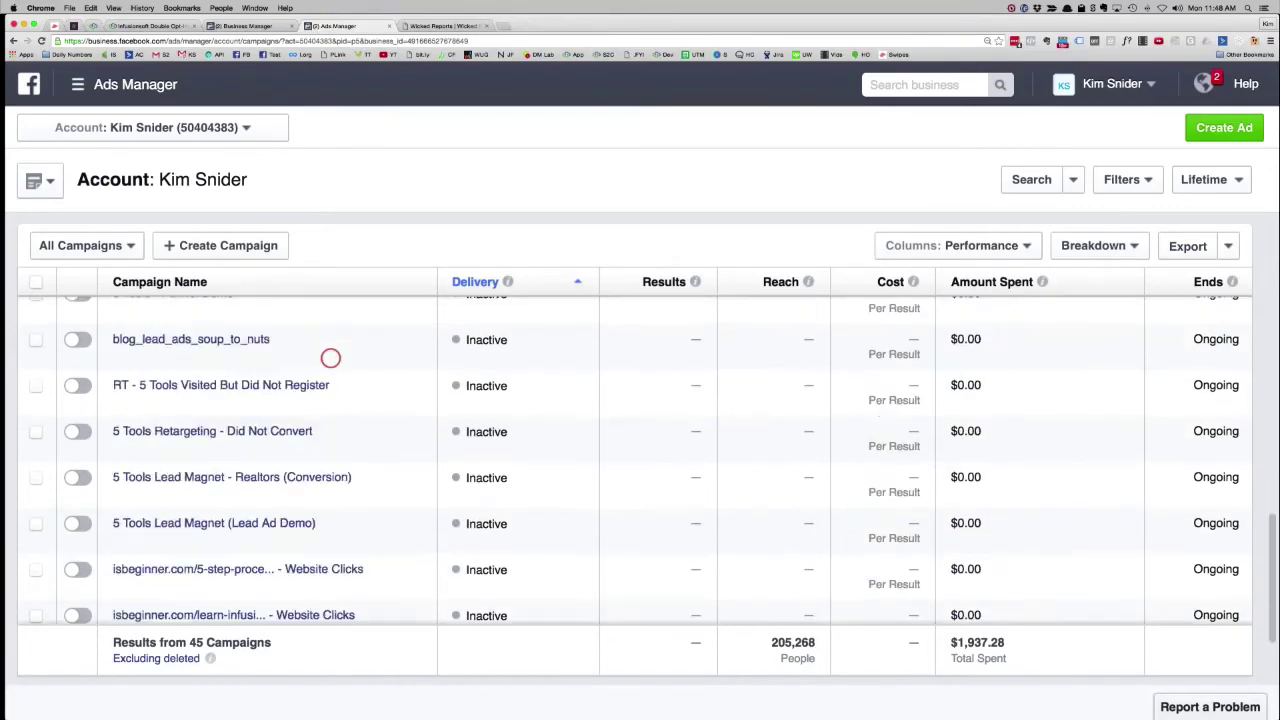
pyautogui.scroll(1, 306, 537)
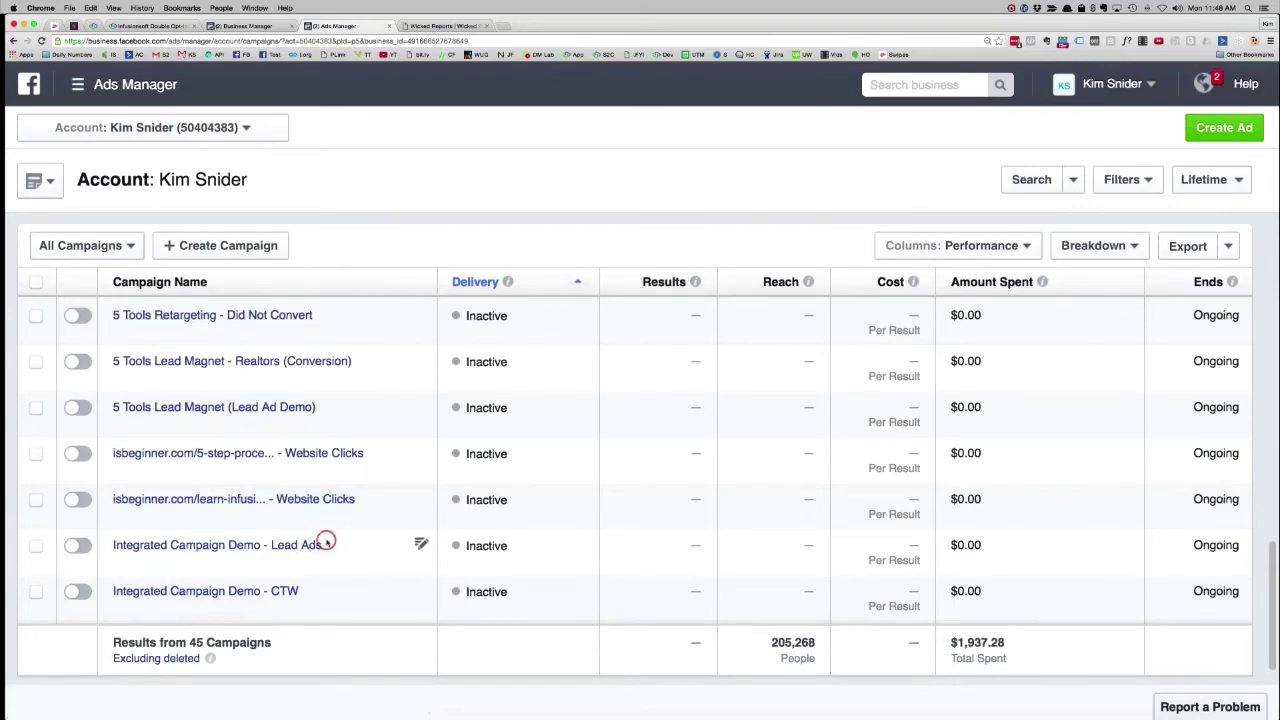
pyautogui.scroll(2, 326, 540)
pyautogui.scroll(10, 326, 540)
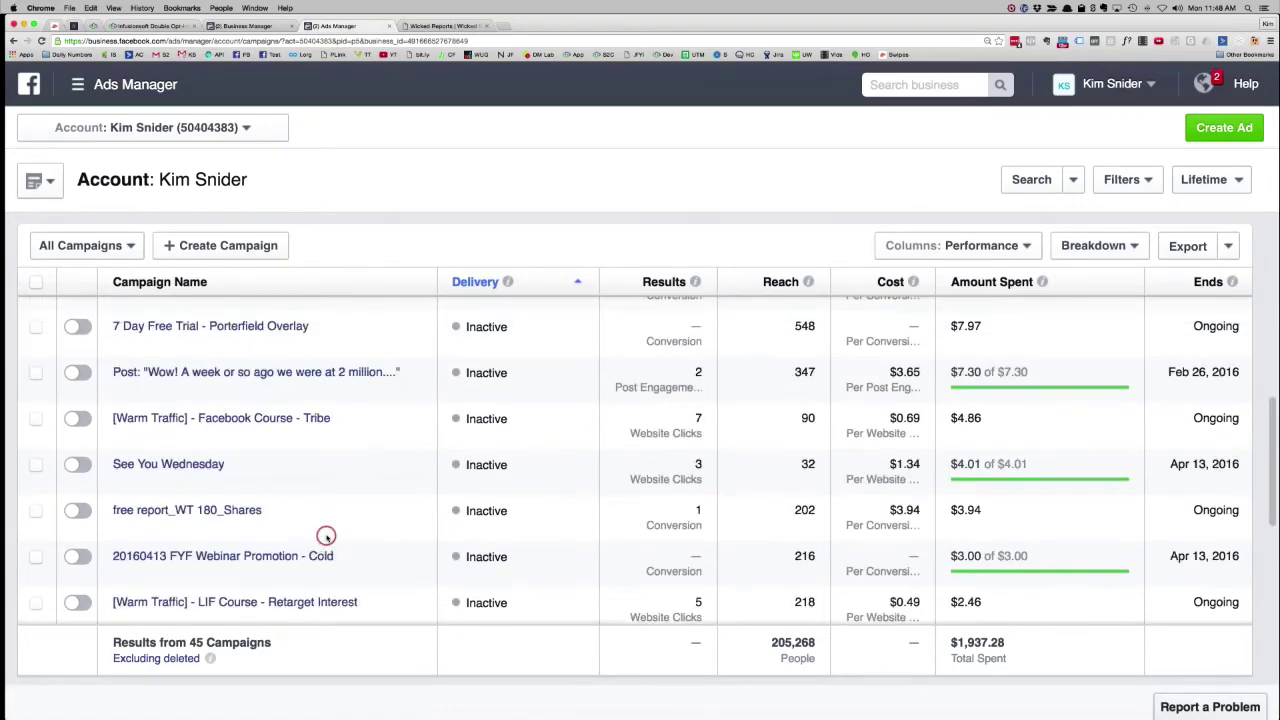
pyautogui.scroll(10, 326, 536)
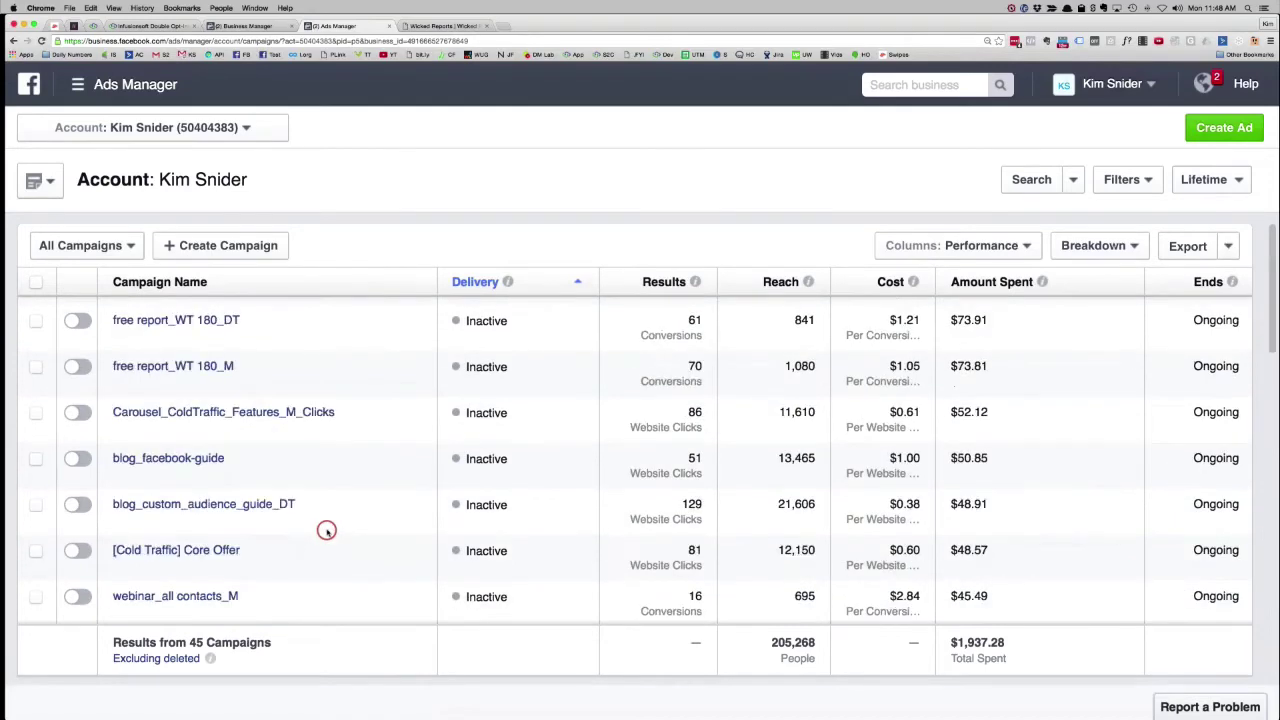
pyautogui.click(502, 25)
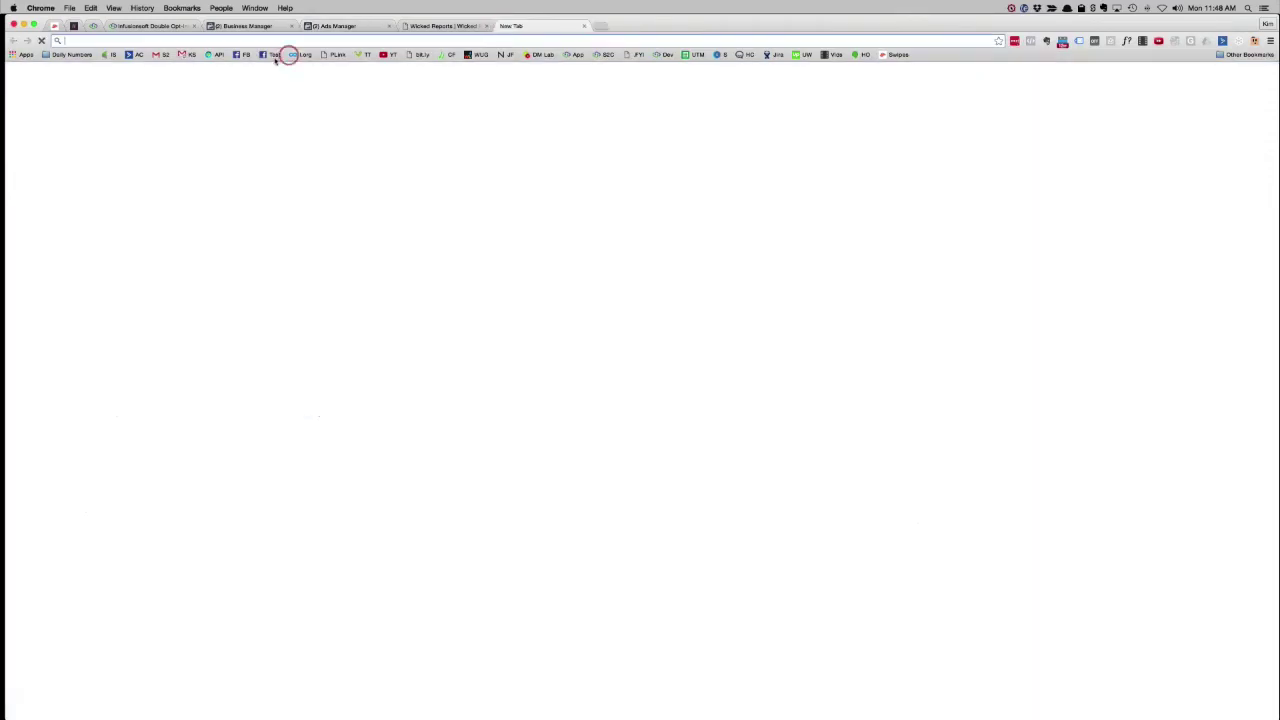
# Step: Load the Lead Ads Testing Tool from the bookmarks bar
pyautogui.click(268, 55)
pyautogui.click(268, 55)
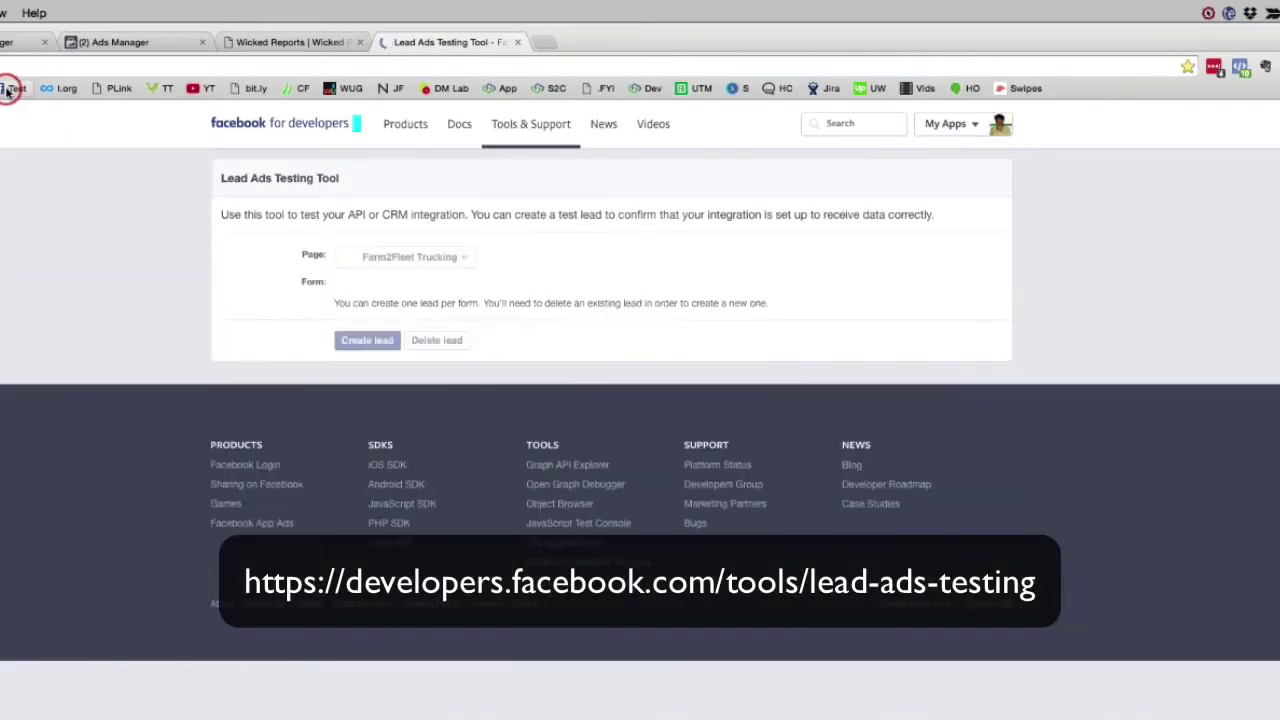
pyautogui.click(3, 67)
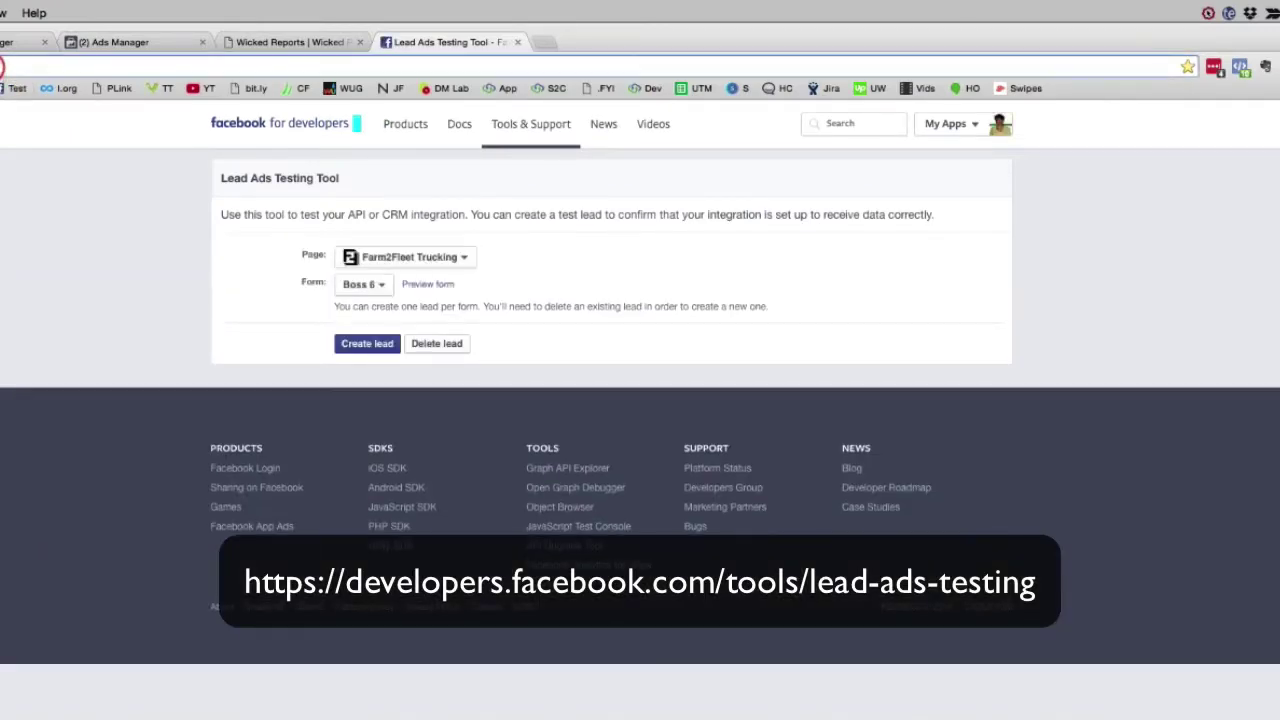
pyautogui.click(140, 492)
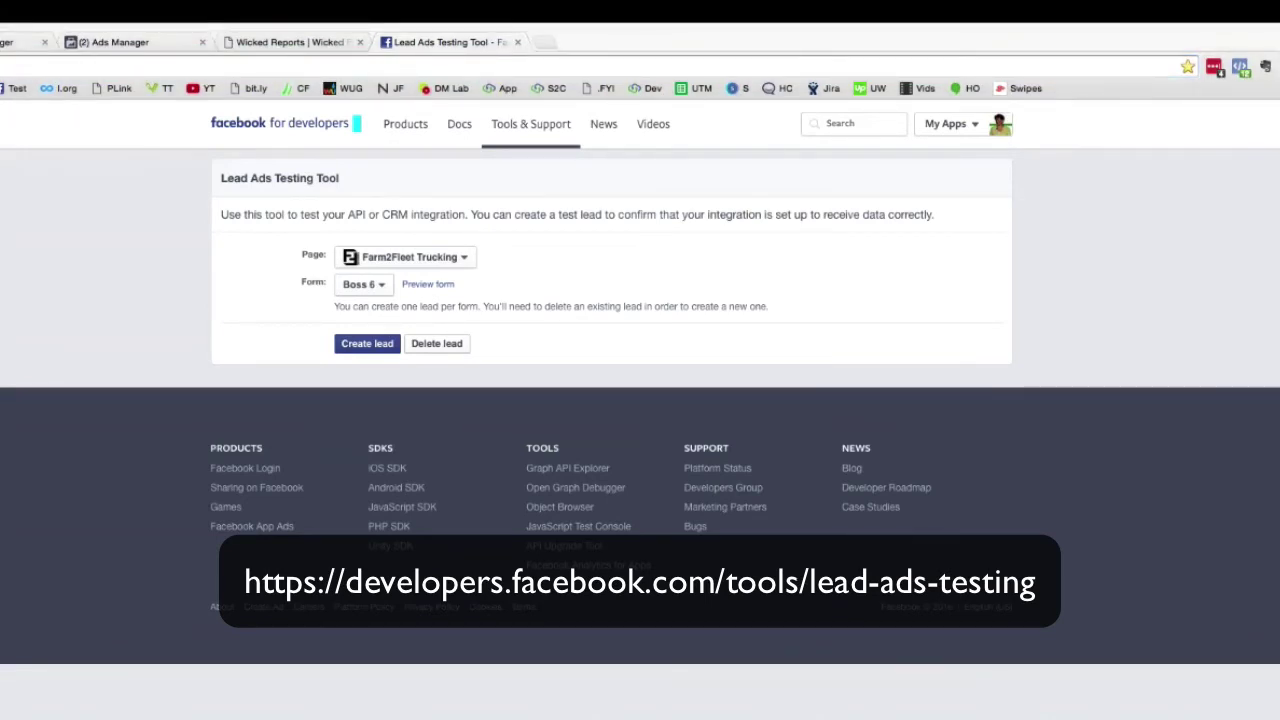
# Step: Set the page to Sync2CRM and zoom the view in
pyautogui.click(465, 257)
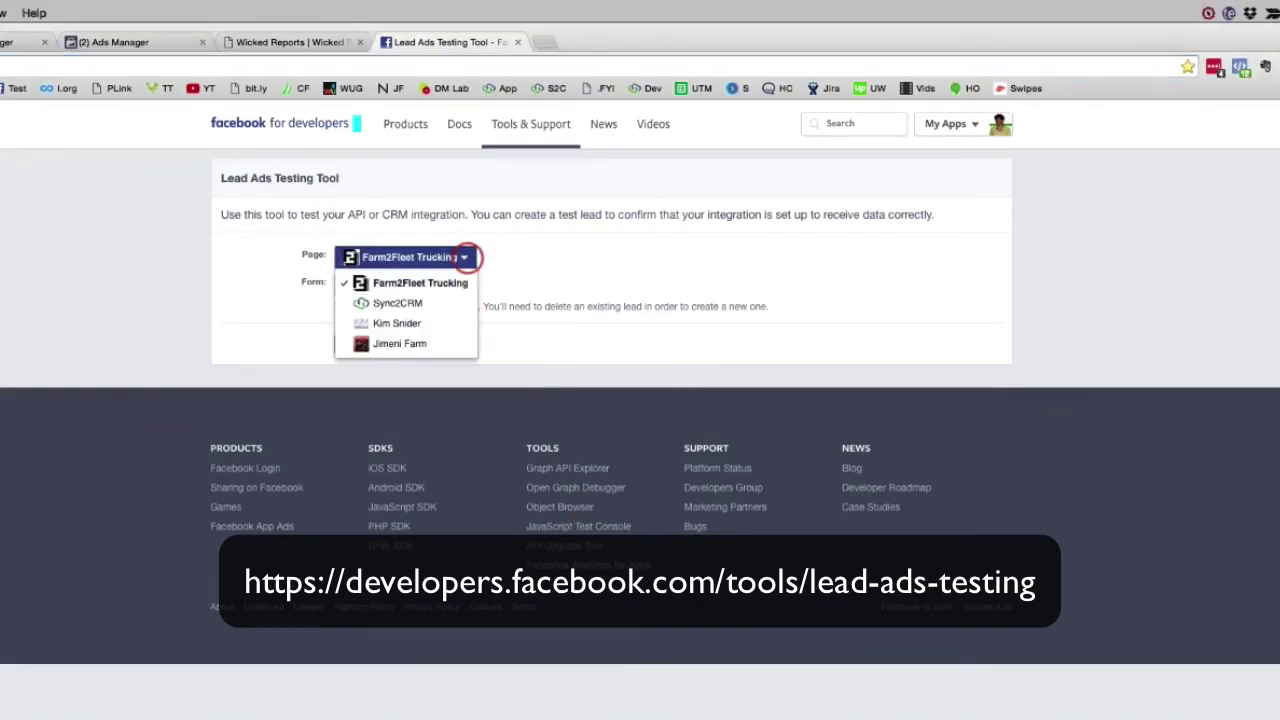
pyautogui.click(413, 305)
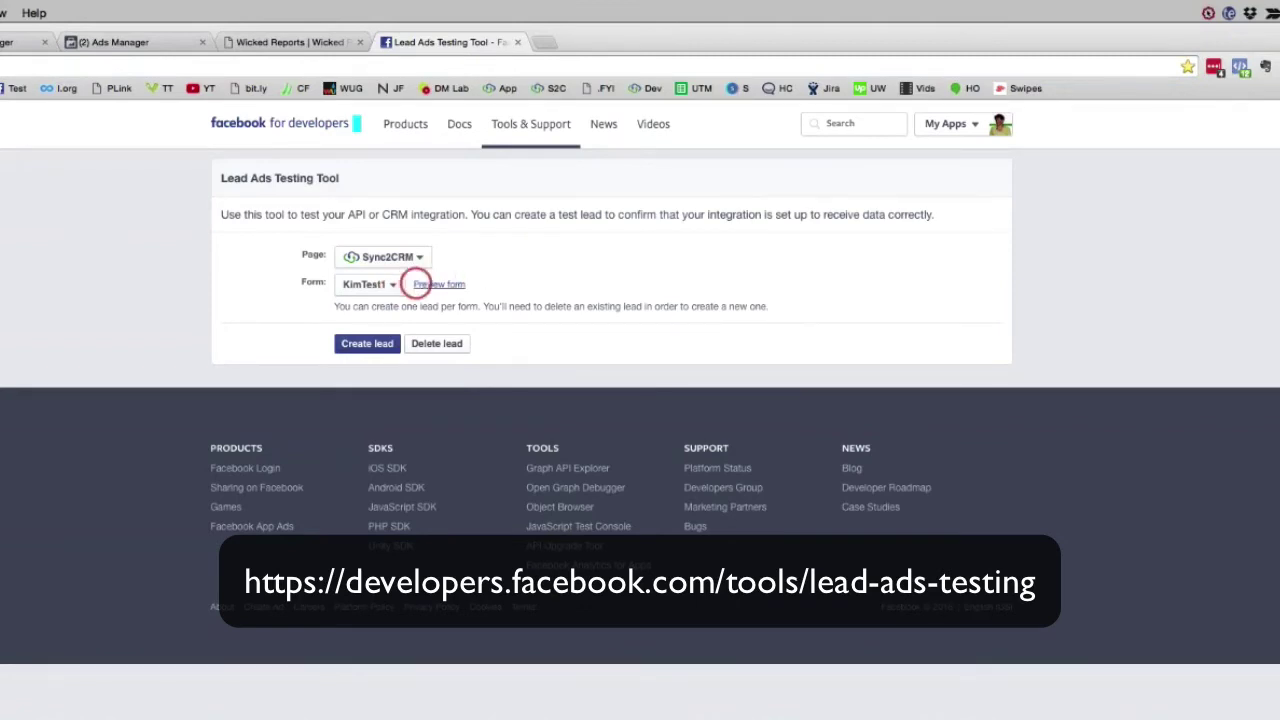
pyautogui.press('super+equal')
pyautogui.press('super+equal')
pyautogui.press('super+equal')
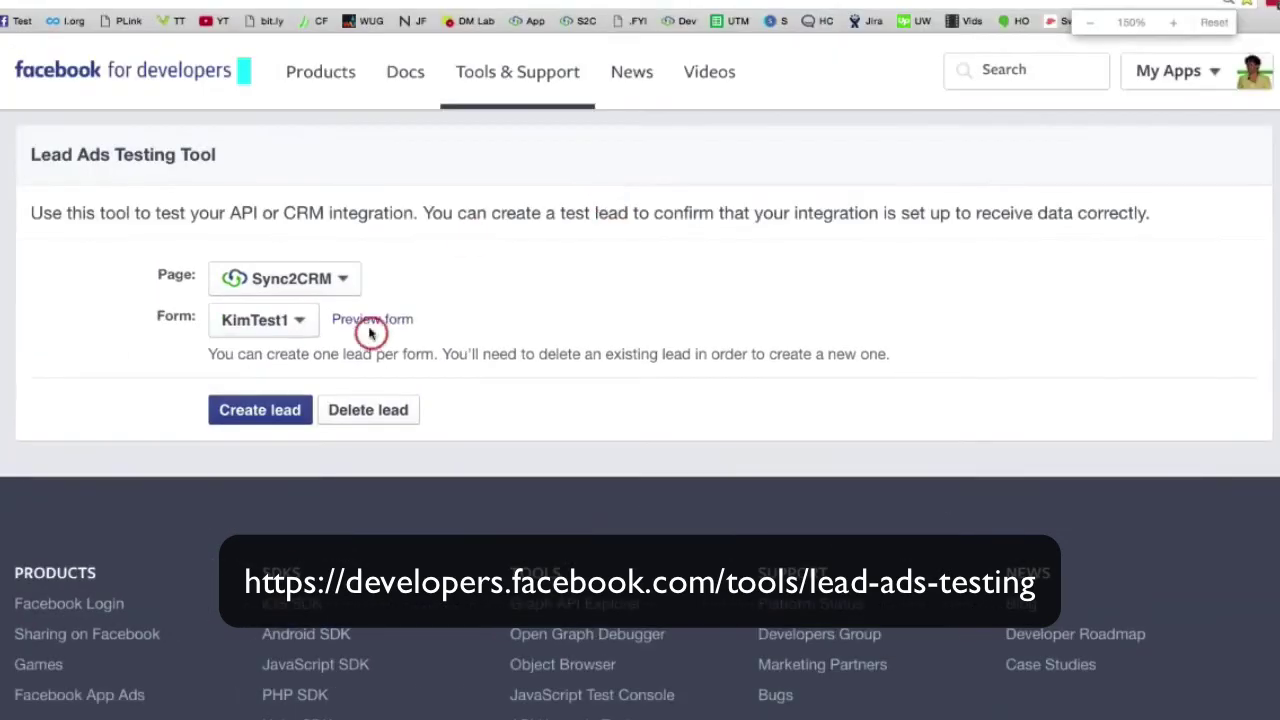
# Step: Preview KimTest1, then switch the form to Infusionsoft Demo and preview it
pyautogui.click(369, 330)
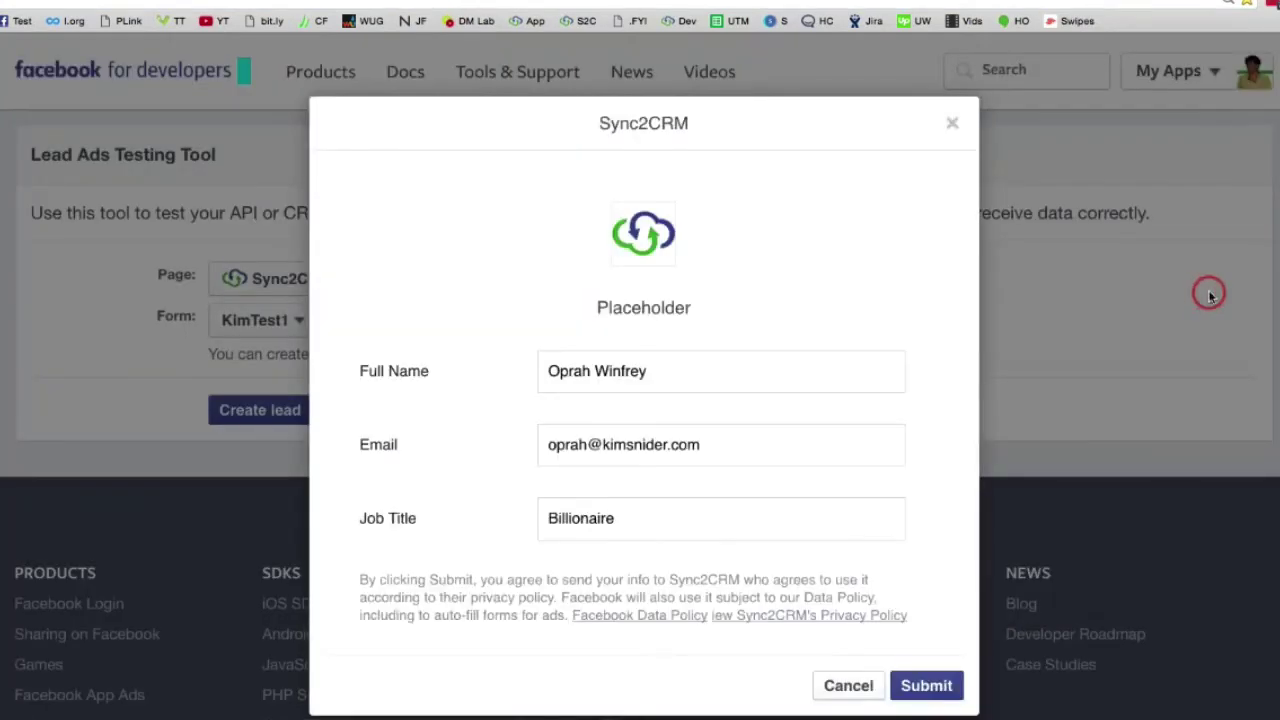
pyautogui.click(846, 686)
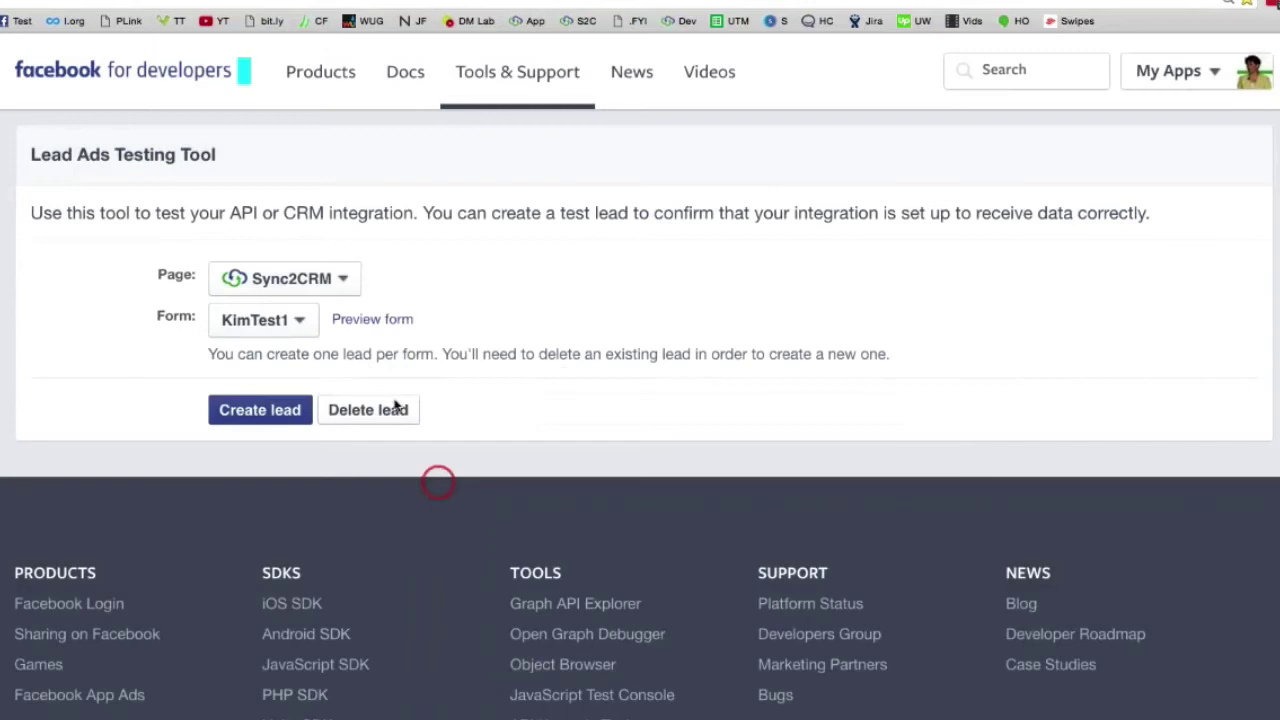
pyautogui.click(297, 320)
pyautogui.click(290, 379)
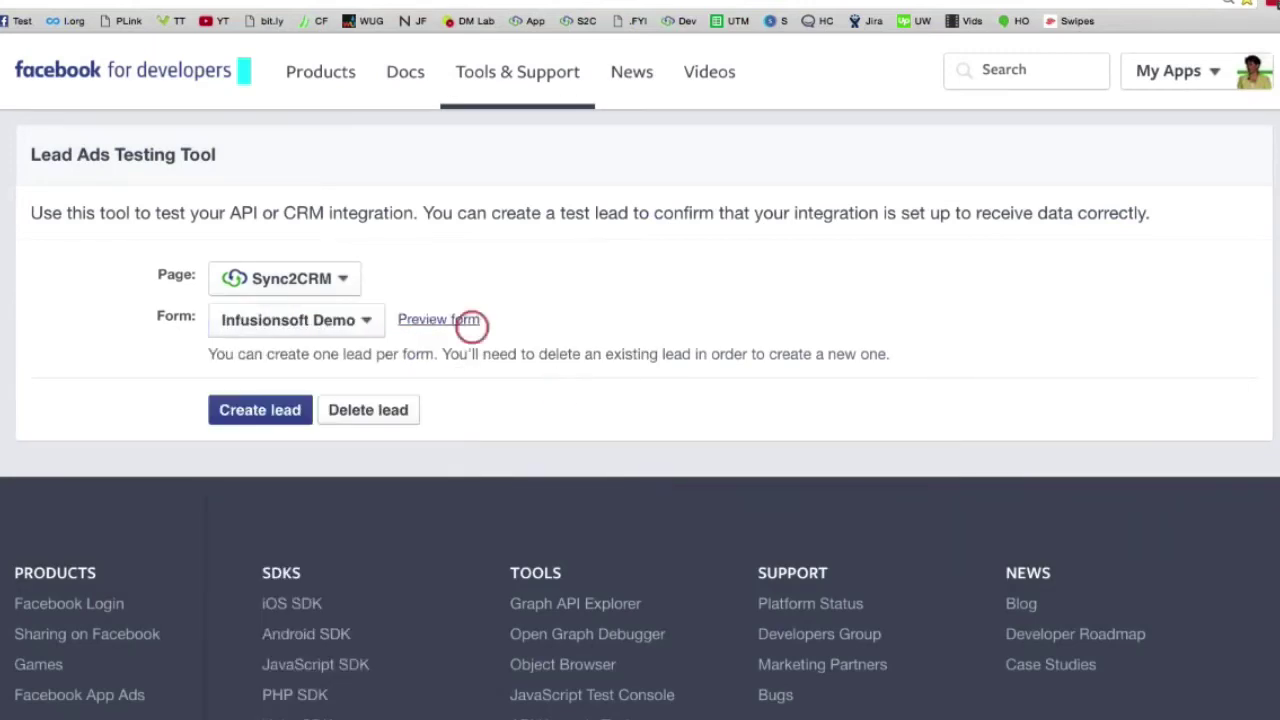
pyautogui.click(448, 320)
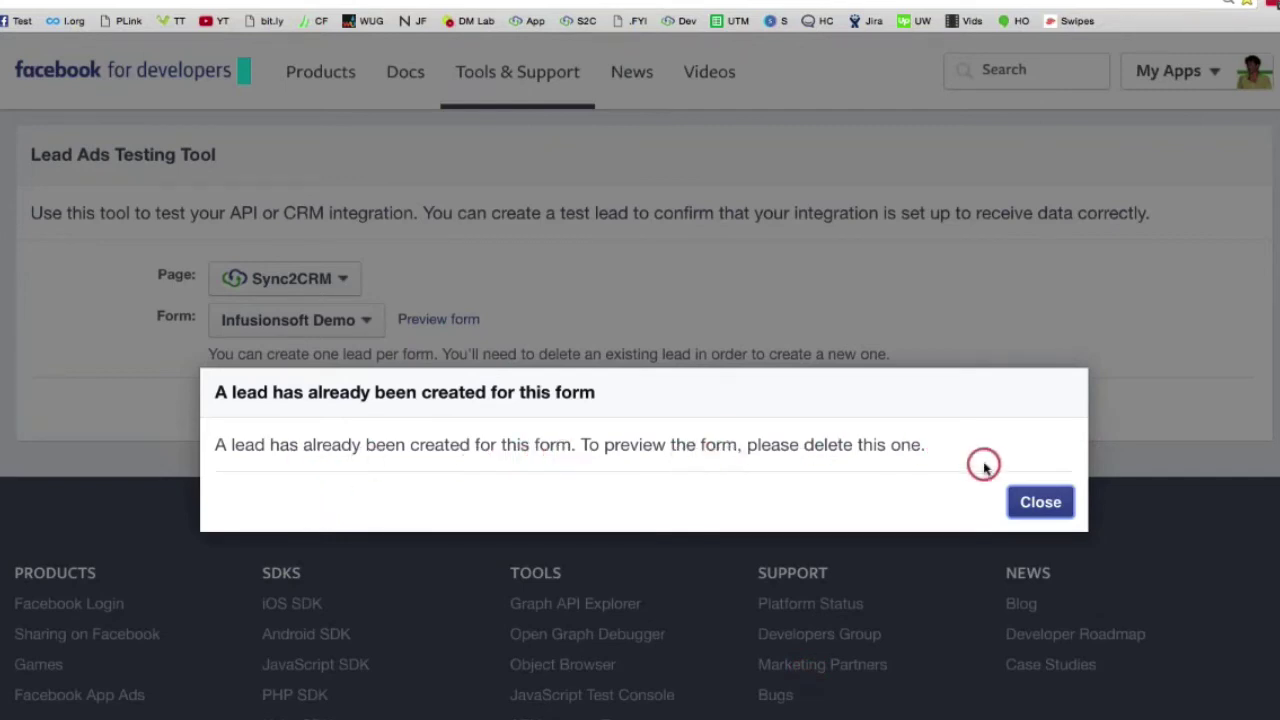
# Step: Dismiss the lead-exists message, delete the old test lead, and preview Infusionsoft Demo
pyautogui.click(1040, 503)
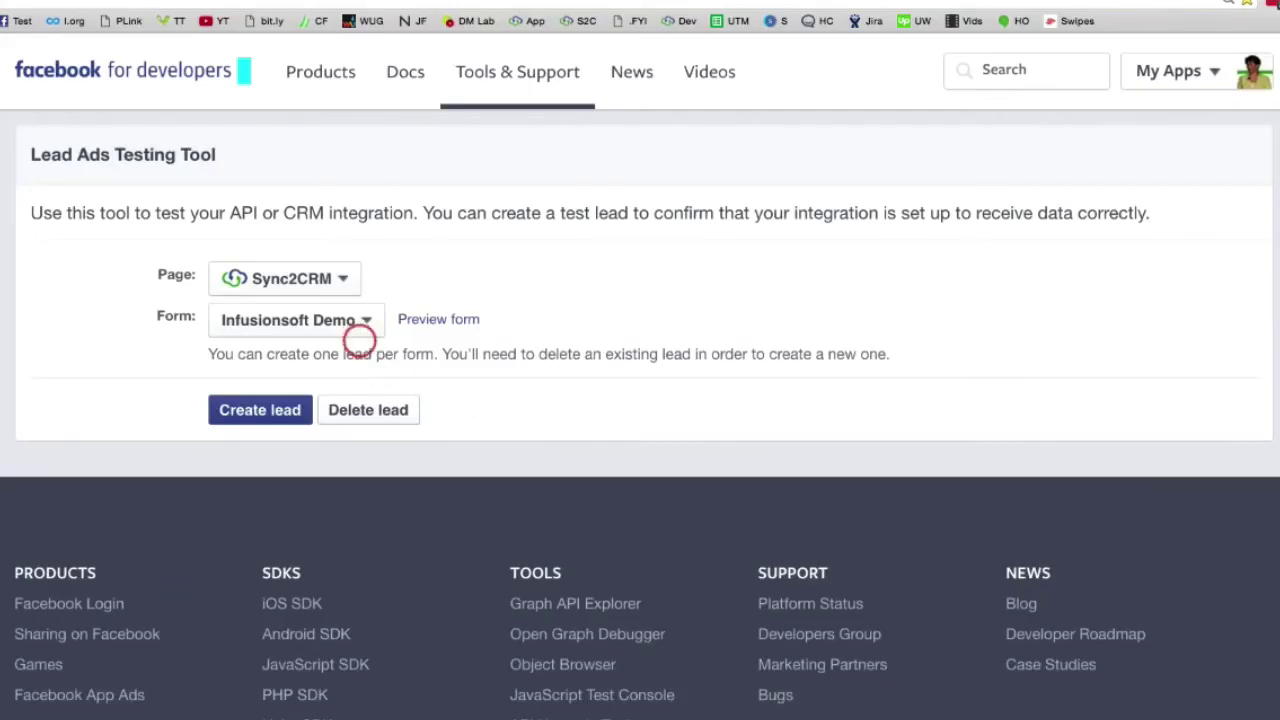
pyautogui.click(366, 409)
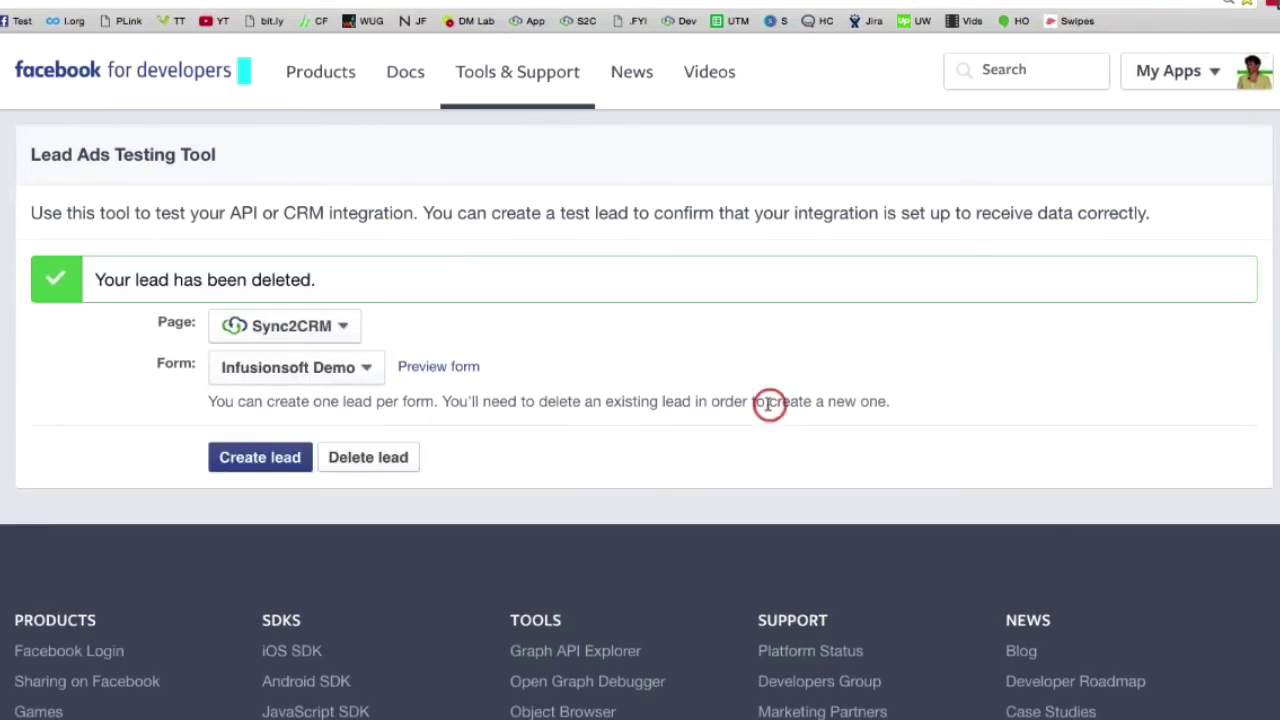
pyautogui.click(447, 366)
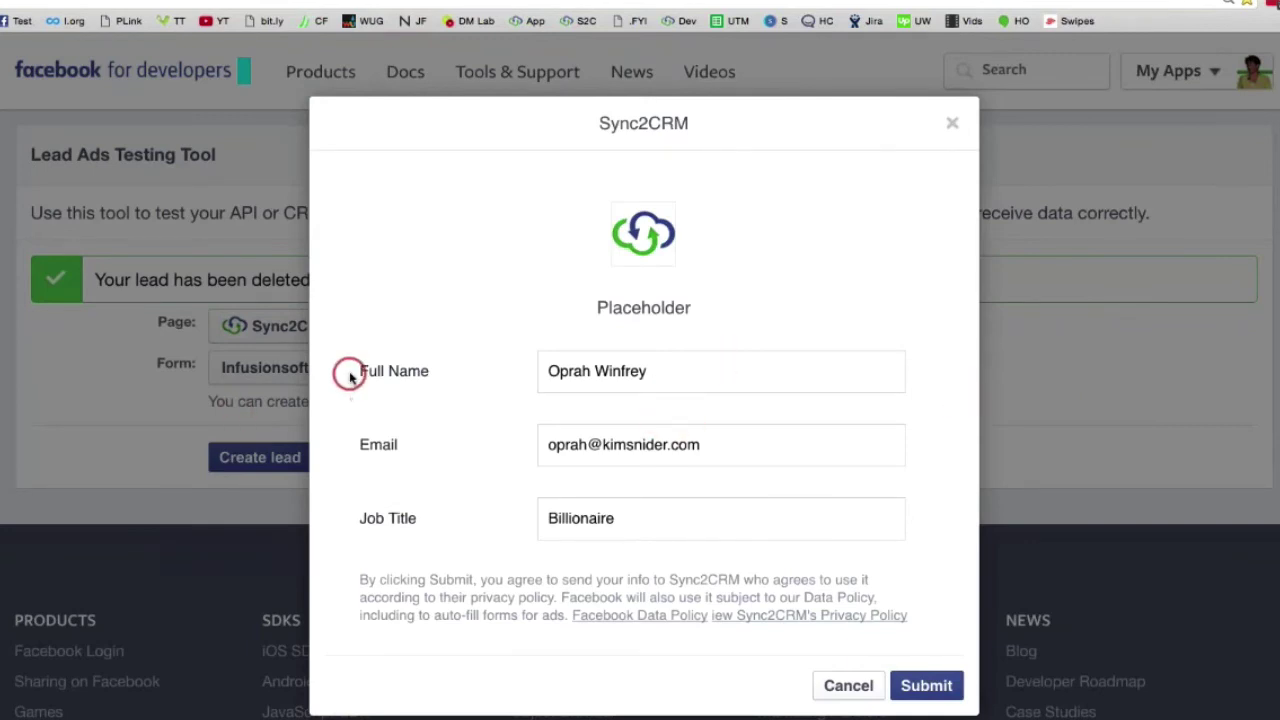
pyautogui.click(660, 366)
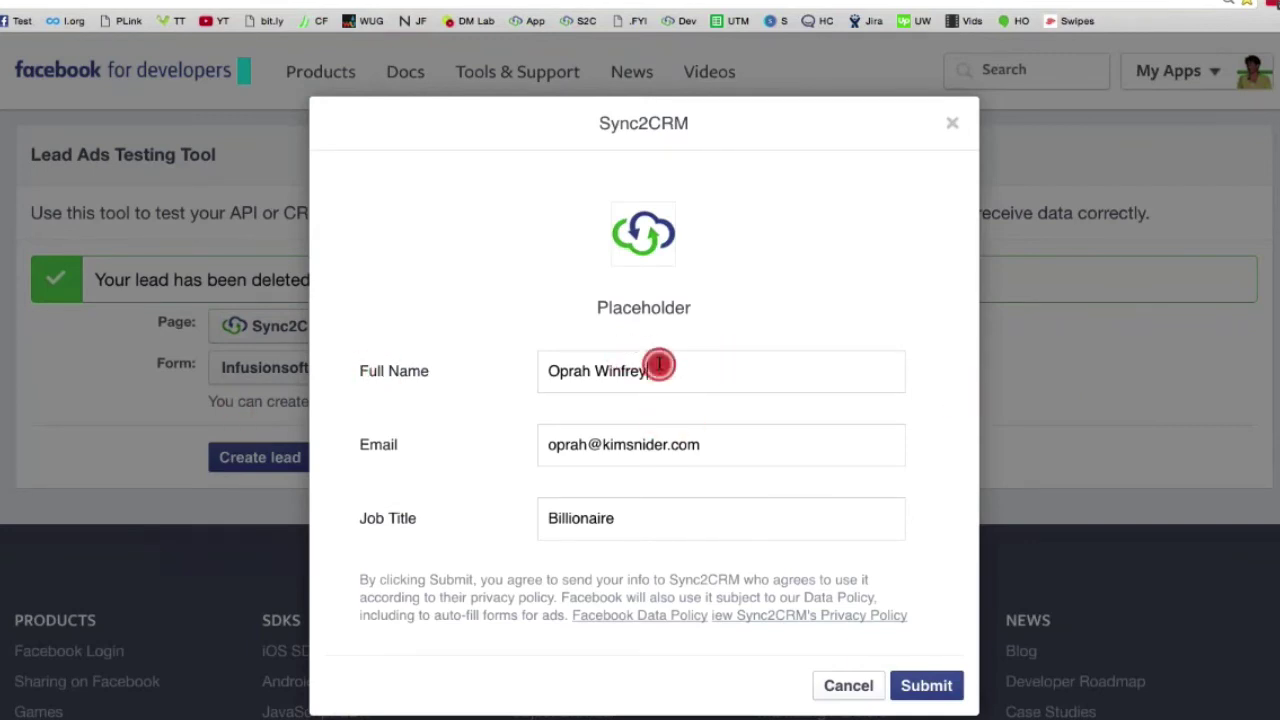
pyautogui.tripleClick(660, 366)
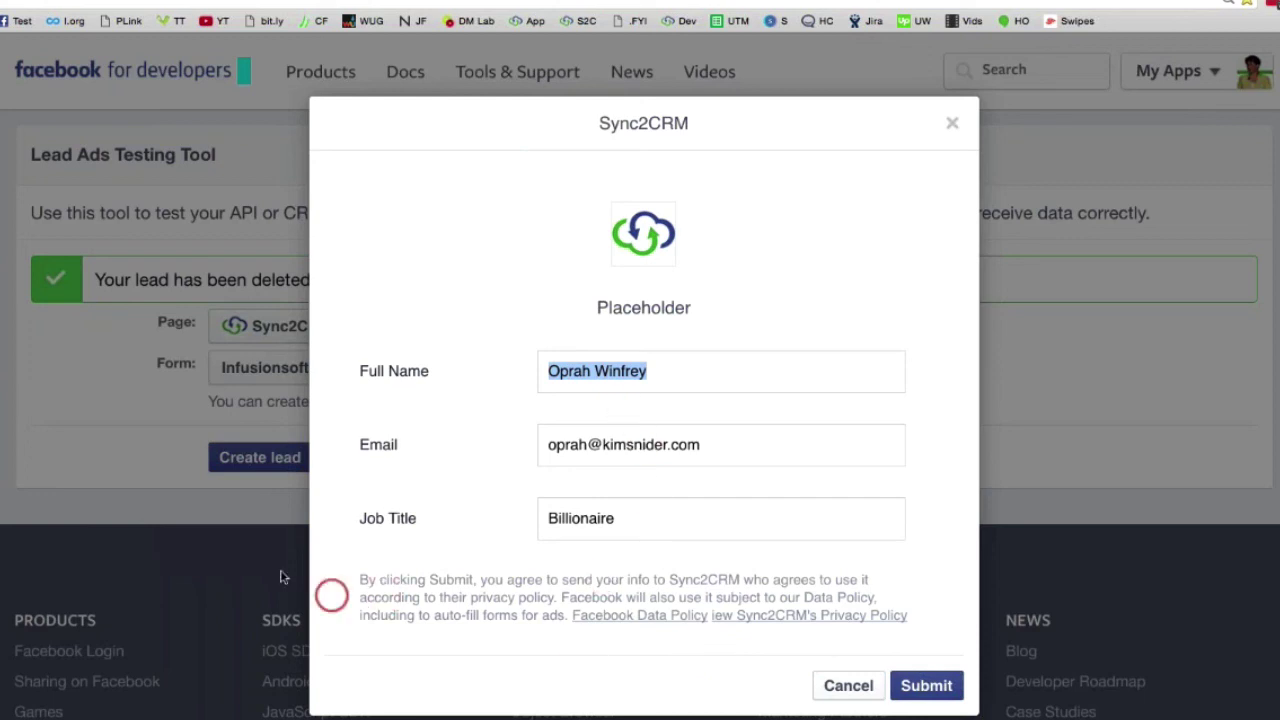
pyautogui.click(225, 519)
pyautogui.click(866, 688)
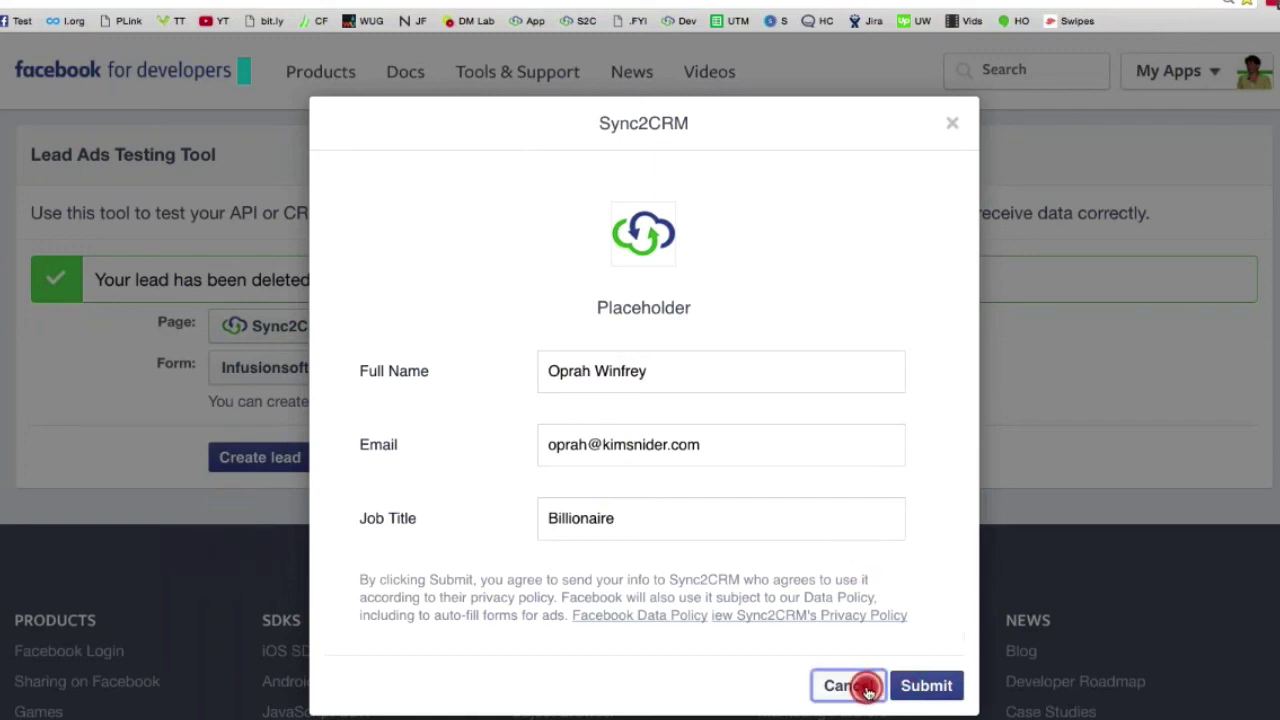